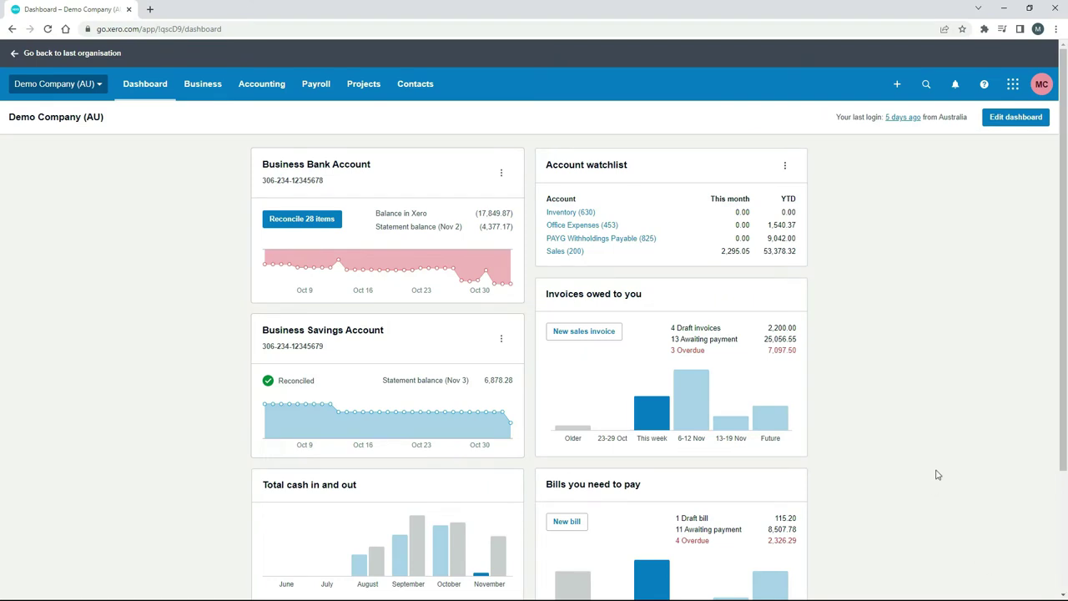
Open the chart of accounts and look through the full account list
{"action": "left_click", "coordinate": [271, 96]}
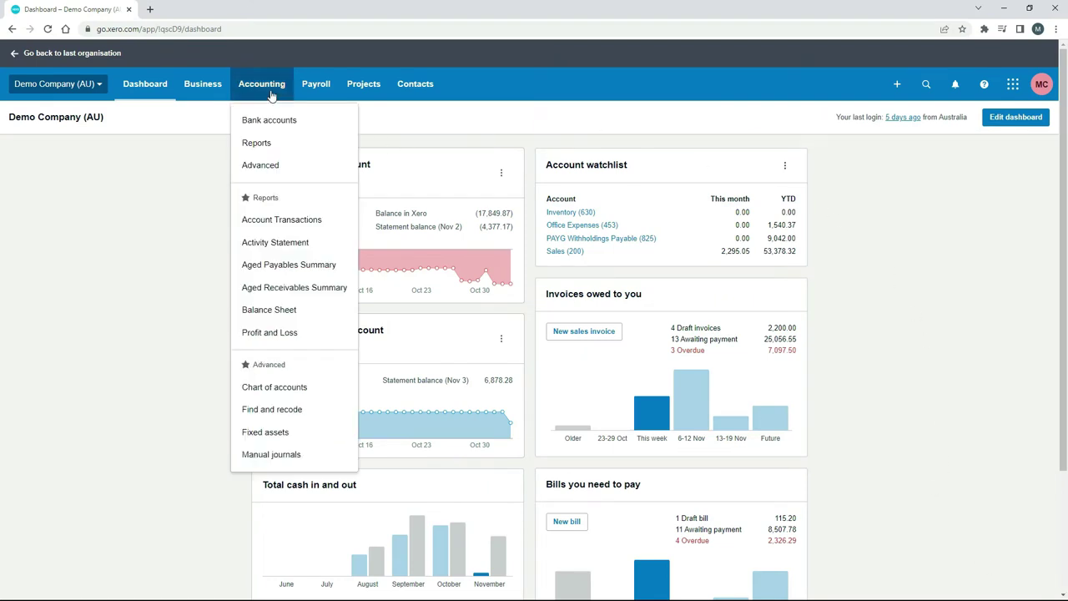
{"action": "left_click", "coordinate": [316, 390]}
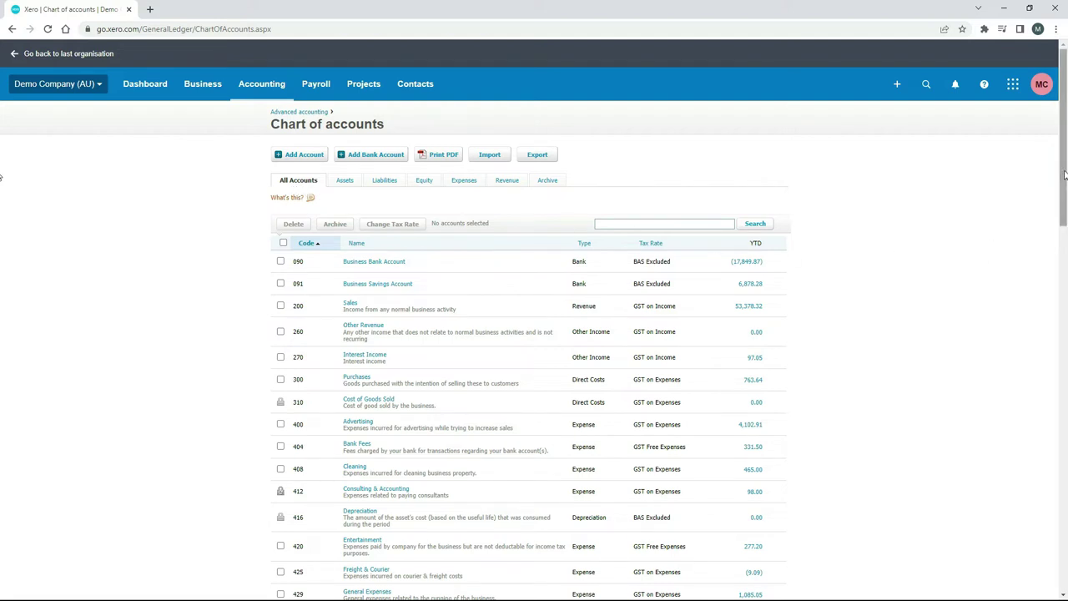
{"action": "left_click_drag", "start_coordinate": [1056, 190], "coordinate": [1042, 172]}
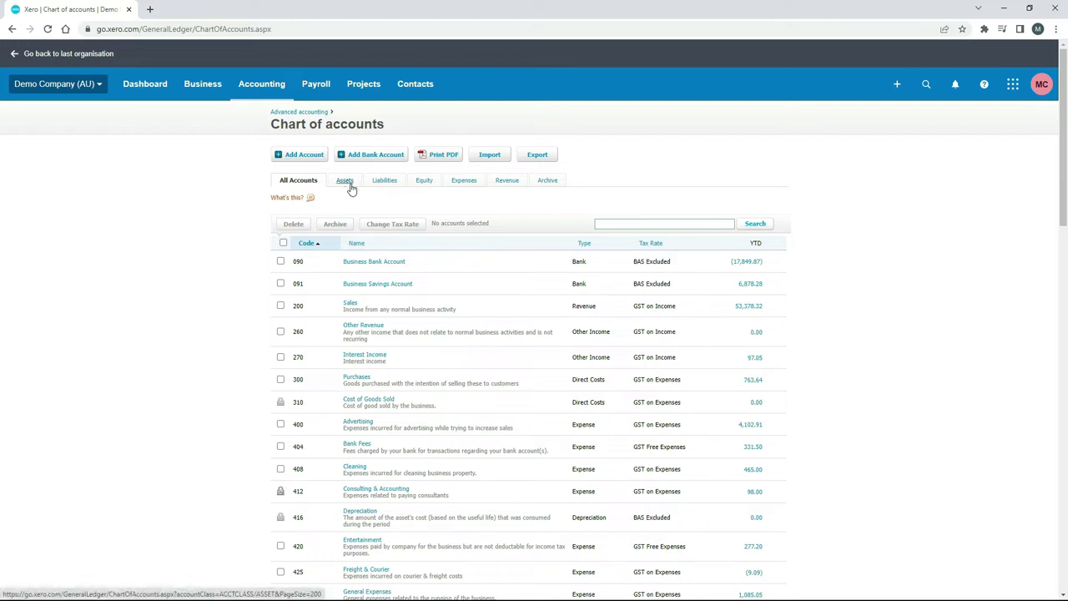
Review the revenue accounts and the asset accounts separately, returning to the full account list after each
{"action": "left_click", "coordinate": [510, 185]}
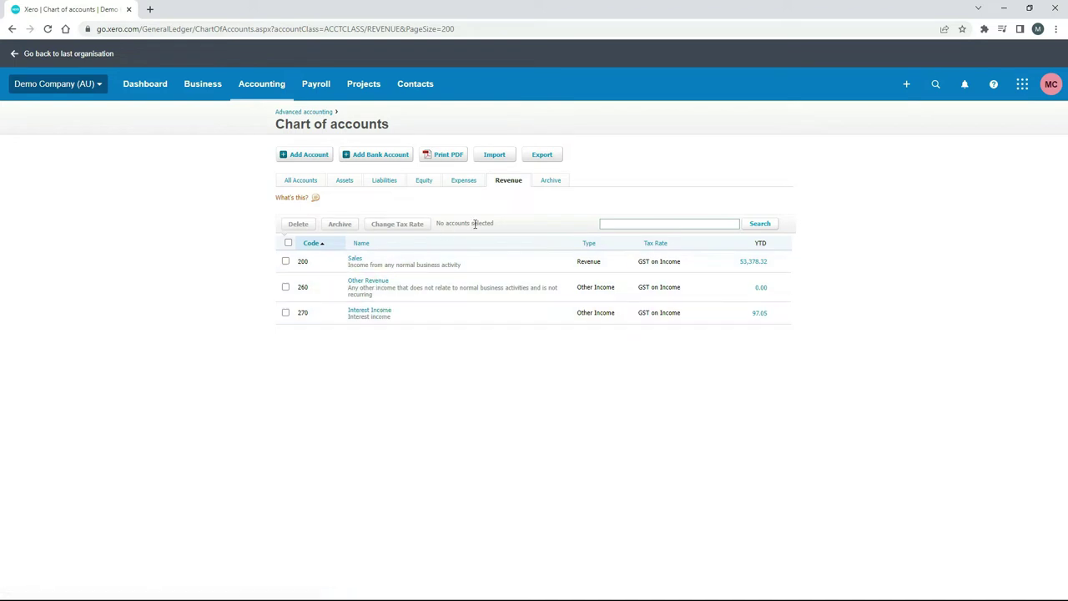
{"action": "left_click", "coordinate": [307, 184]}
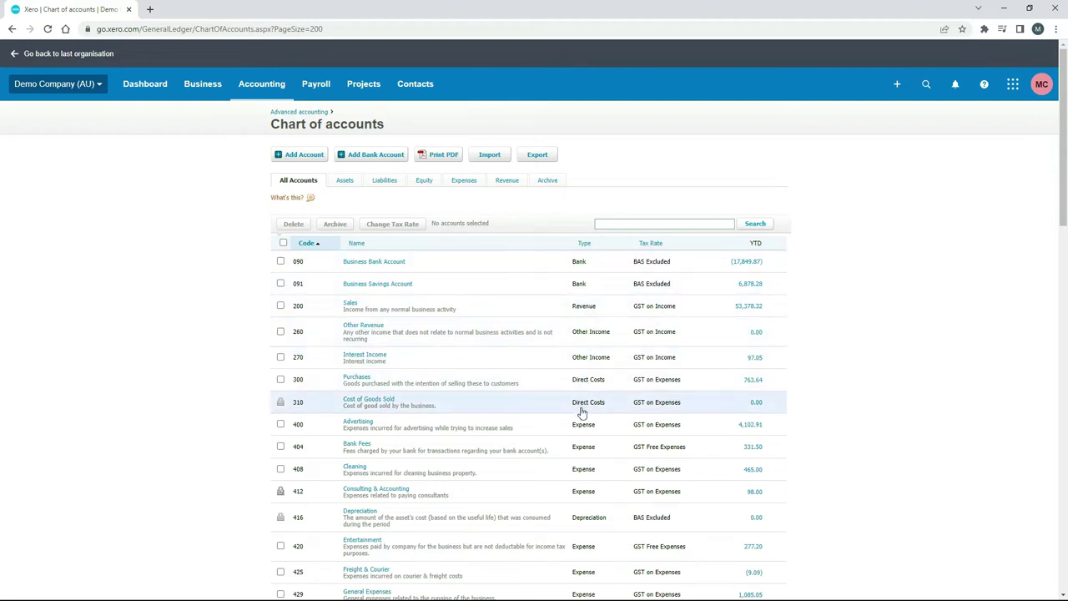
{"action": "left_click", "coordinate": [345, 183]}
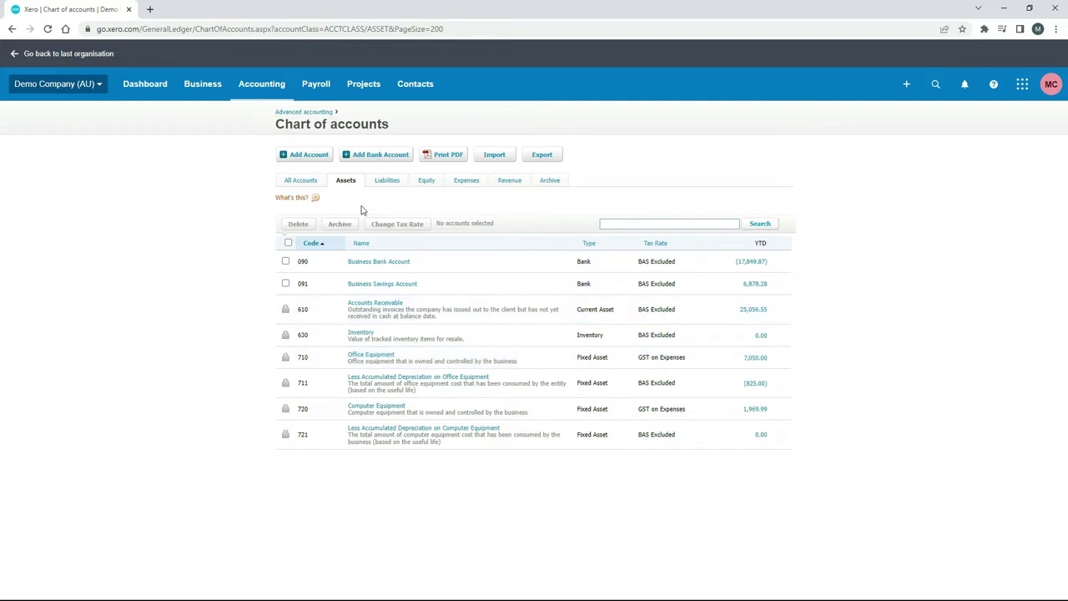
{"action": "left_click", "coordinate": [308, 187]}
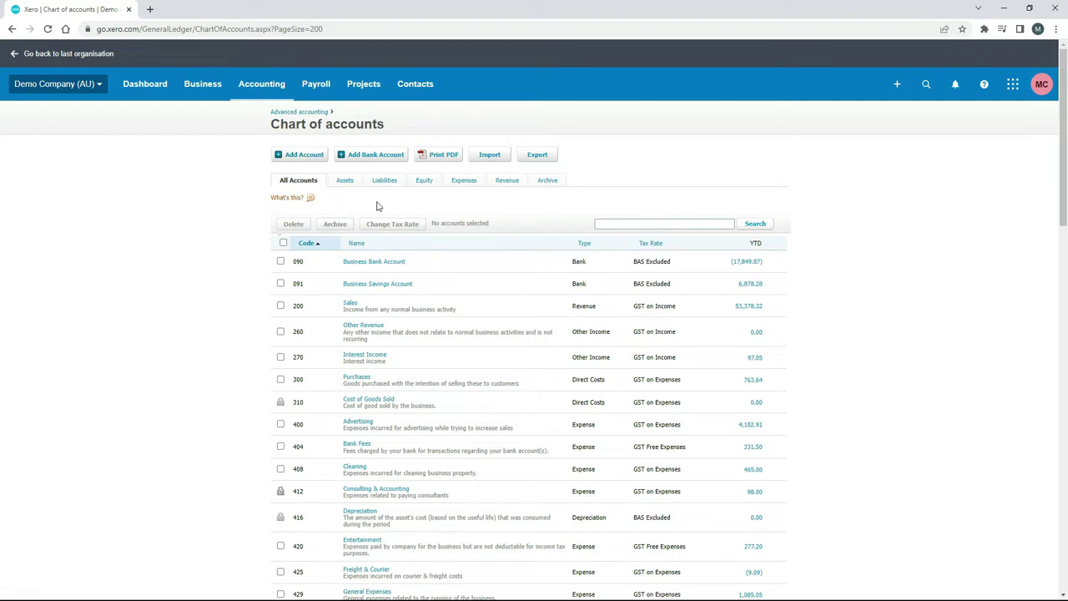
Show only the expense accounts and look through them to the end of the list
{"action": "left_click", "coordinate": [465, 182]}
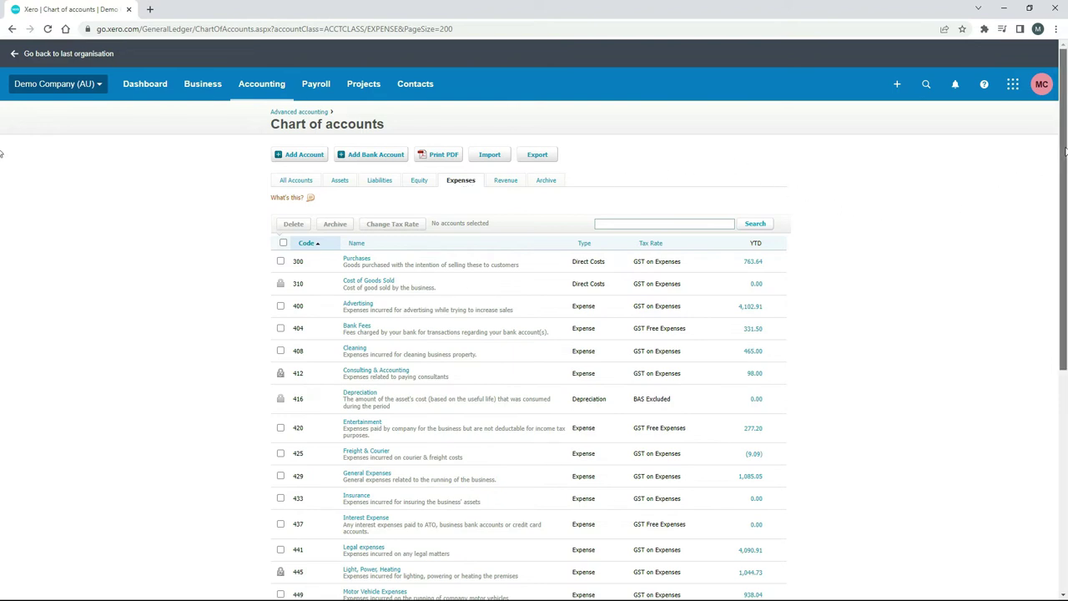
{"action": "scroll", "coordinate": [1054, 184], "scroll_direction": "down", "scroll_amount": 2}
{"action": "scroll", "coordinate": [1054, 184], "scroll_direction": "down", "scroll_amount": 4}
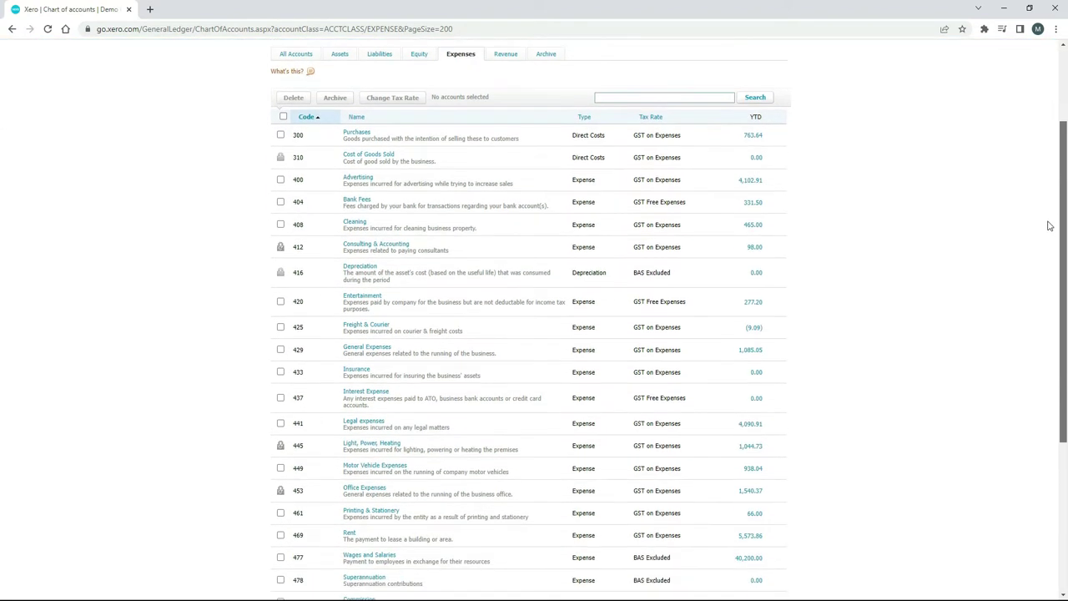
{"action": "scroll", "coordinate": [1050, 244], "scroll_direction": "down", "scroll_amount": 1}
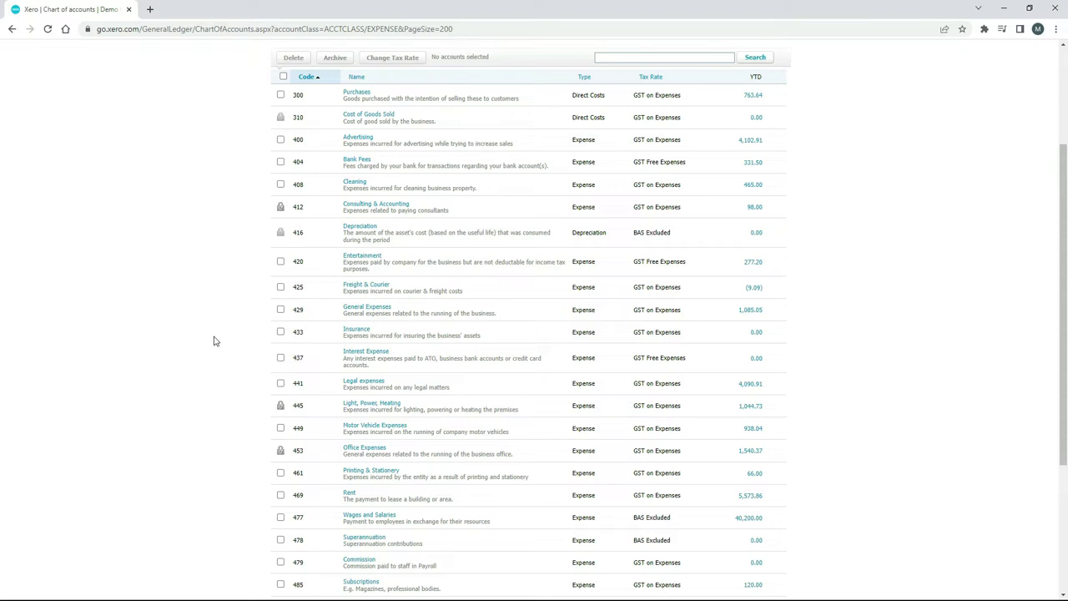
{"action": "left_click_drag", "start_coordinate": [1058, 287], "coordinate": [1058, 373]}
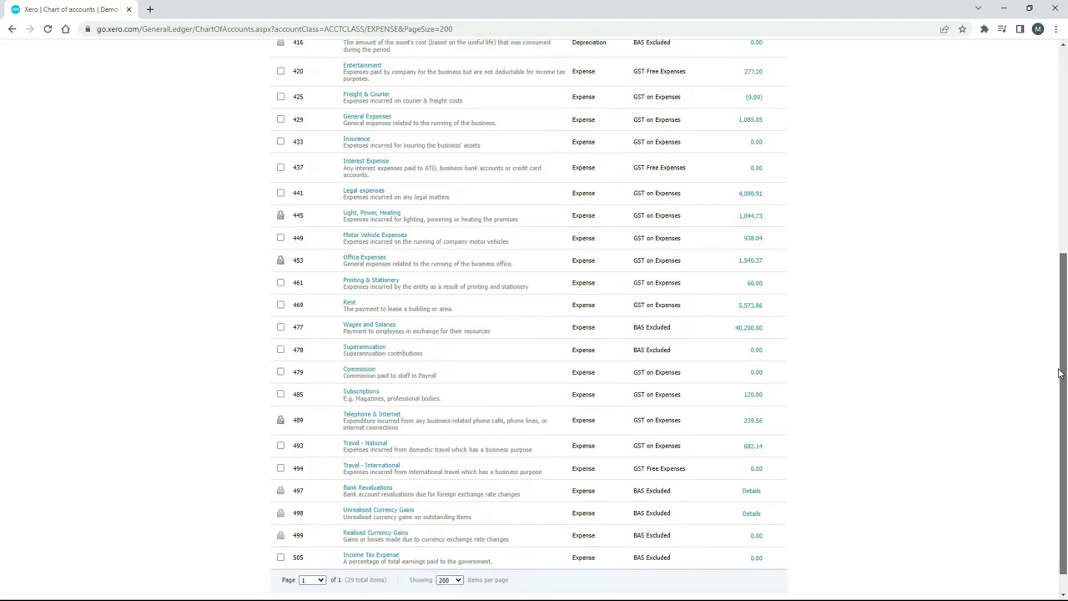
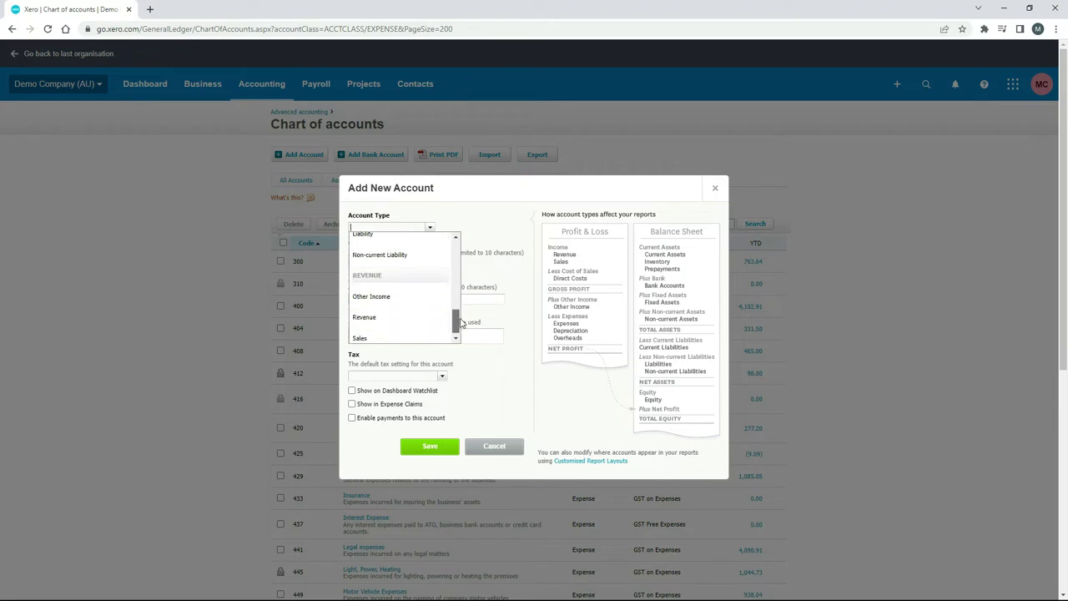
Examine the account types available for a new account and how each one affects the Profit & Loss and Balance Sheet
{"action": "scroll", "coordinate": [420, 290], "scroll_direction": "up", "scroll_amount": 3}
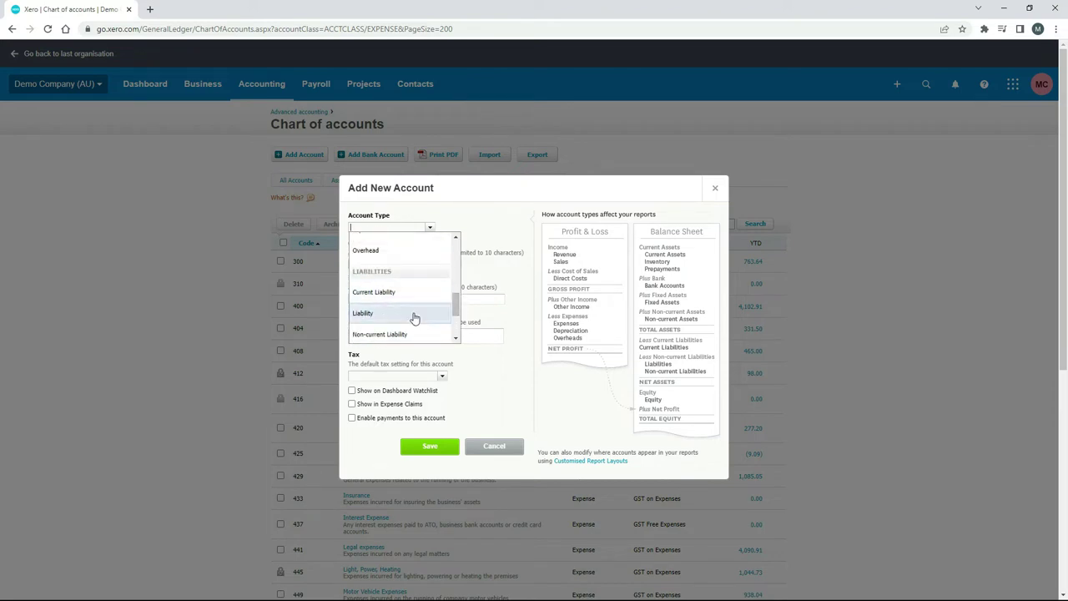
{"action": "left_click_drag", "start_coordinate": [457, 309], "coordinate": [457, 253]}
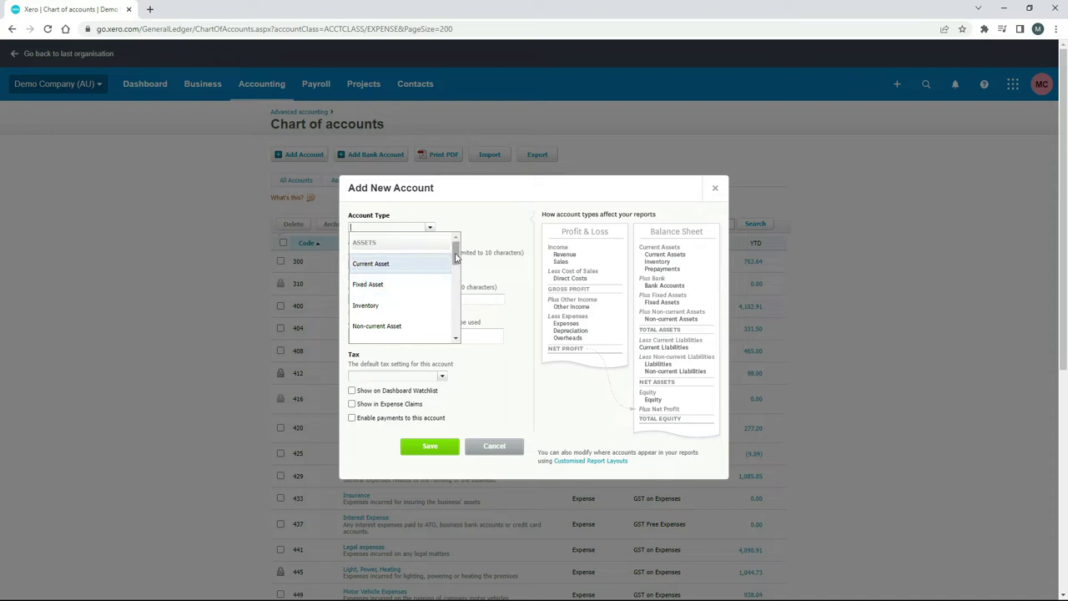
{"action": "left_click", "coordinate": [499, 248]}
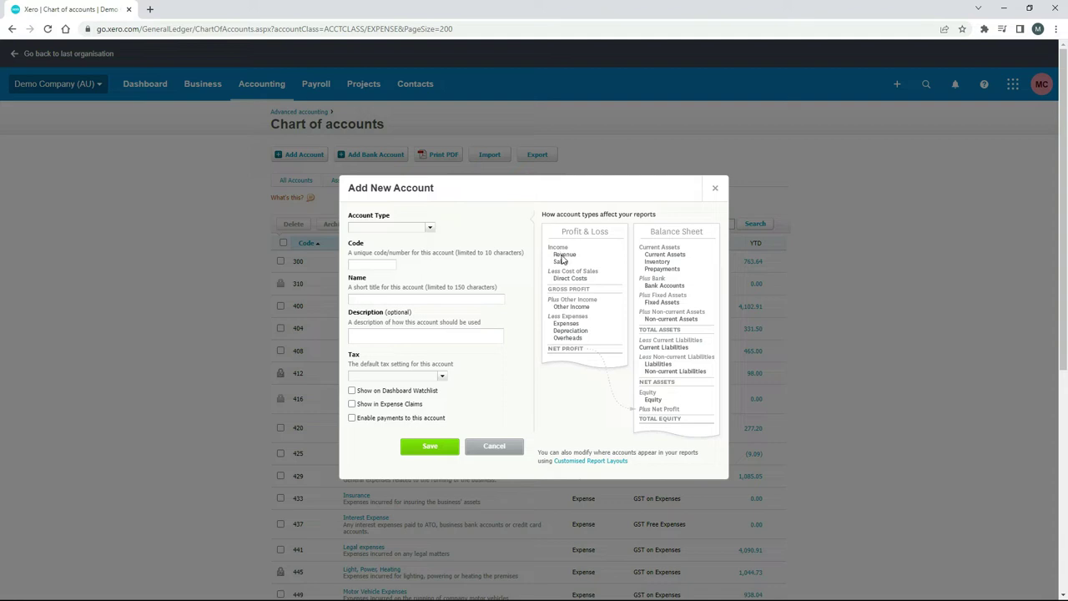
{"action": "left_click", "coordinate": [430, 228]}
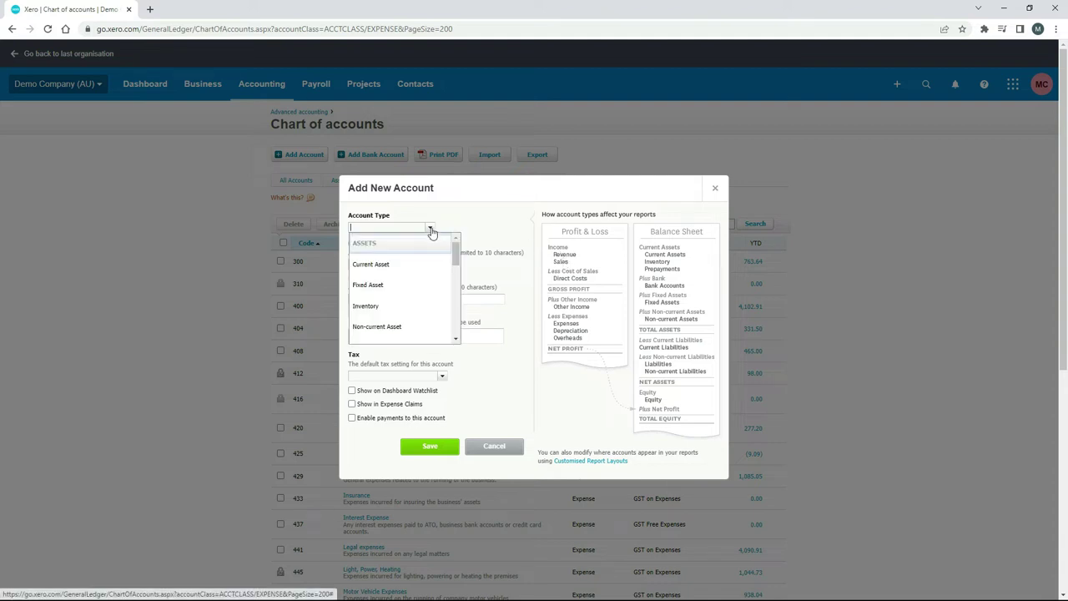
{"action": "left_click_drag", "start_coordinate": [456, 256], "coordinate": [465, 328]}
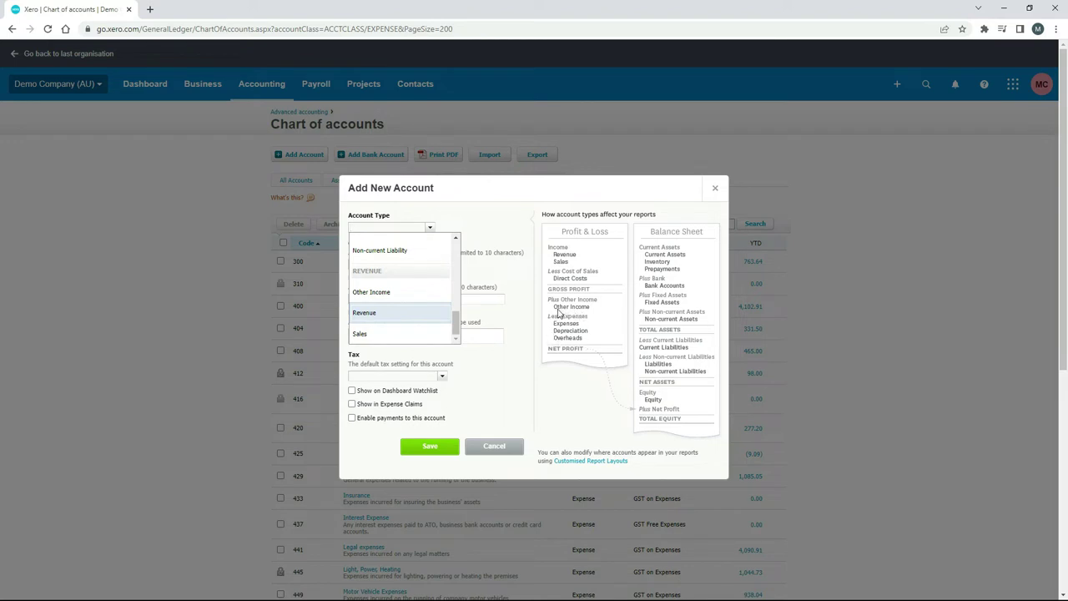
{"action": "left_click_drag", "start_coordinate": [457, 323], "coordinate": [457, 288]}
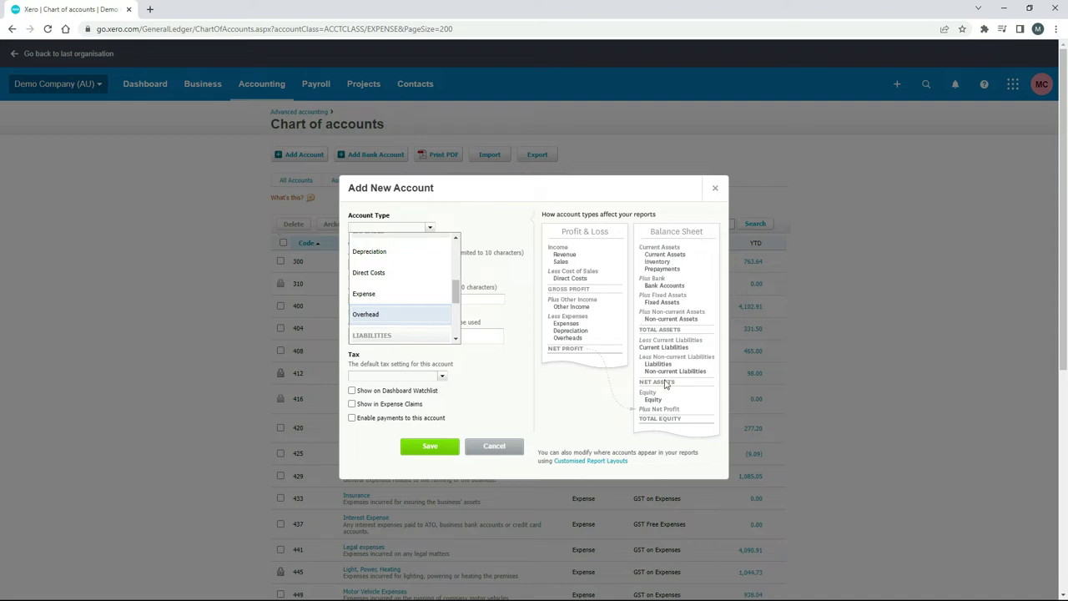
{"action": "left_click_drag", "start_coordinate": [456, 292], "coordinate": [458, 253]}
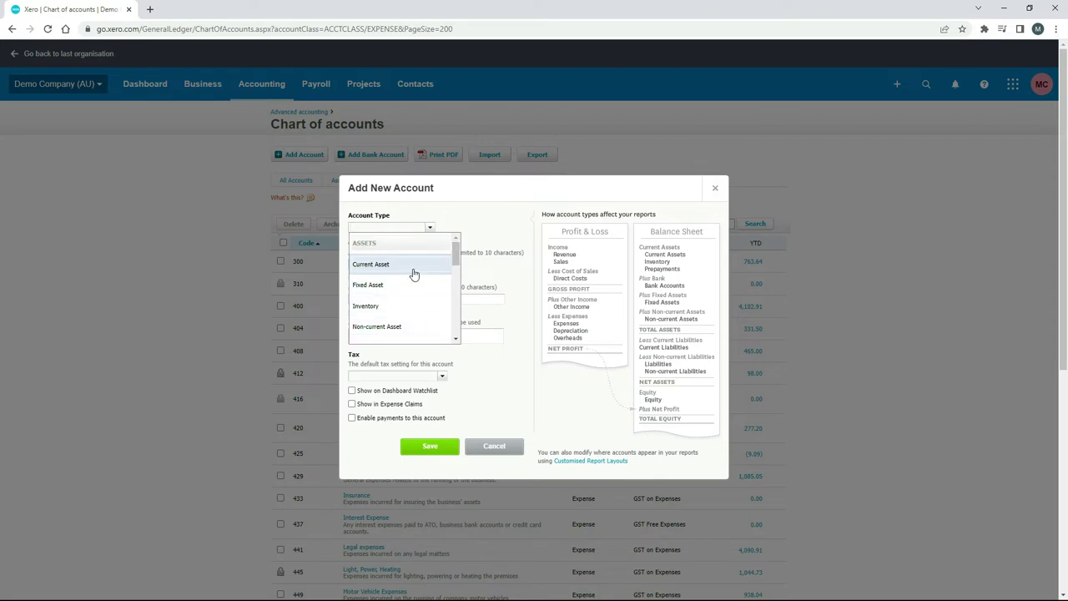
{"action": "left_click", "coordinate": [503, 235]}
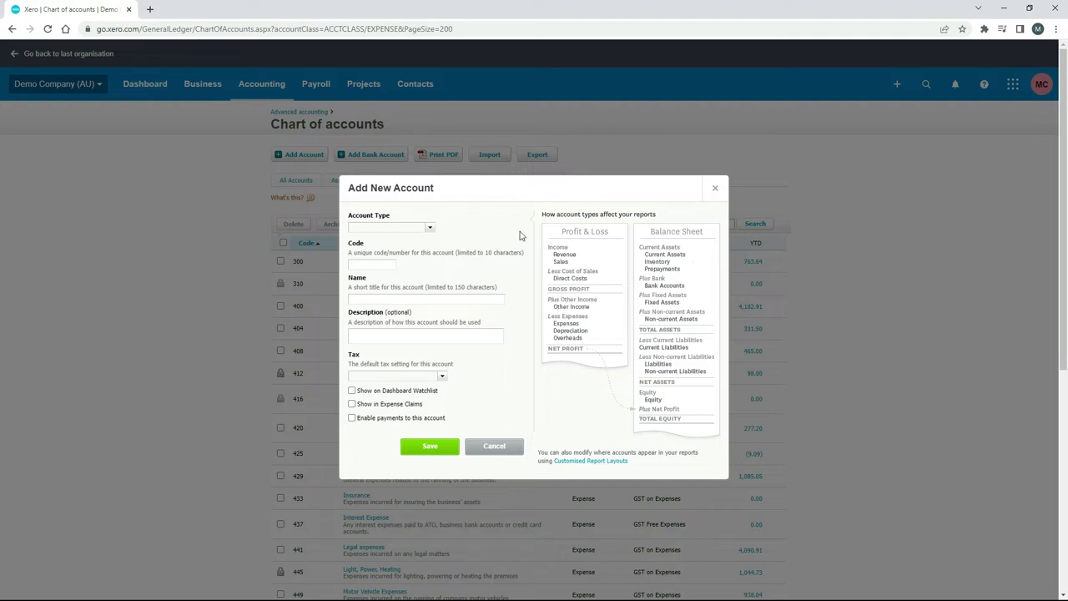
Set the new account's type to Expense and give it the code 450
{"action": "left_click", "coordinate": [430, 228]}
{"action": "left_click_drag", "start_coordinate": [455, 250], "coordinate": [456, 269]}
{"action": "scroll", "coordinate": [396, 292], "scroll_direction": "down", "scroll_amount": 3}
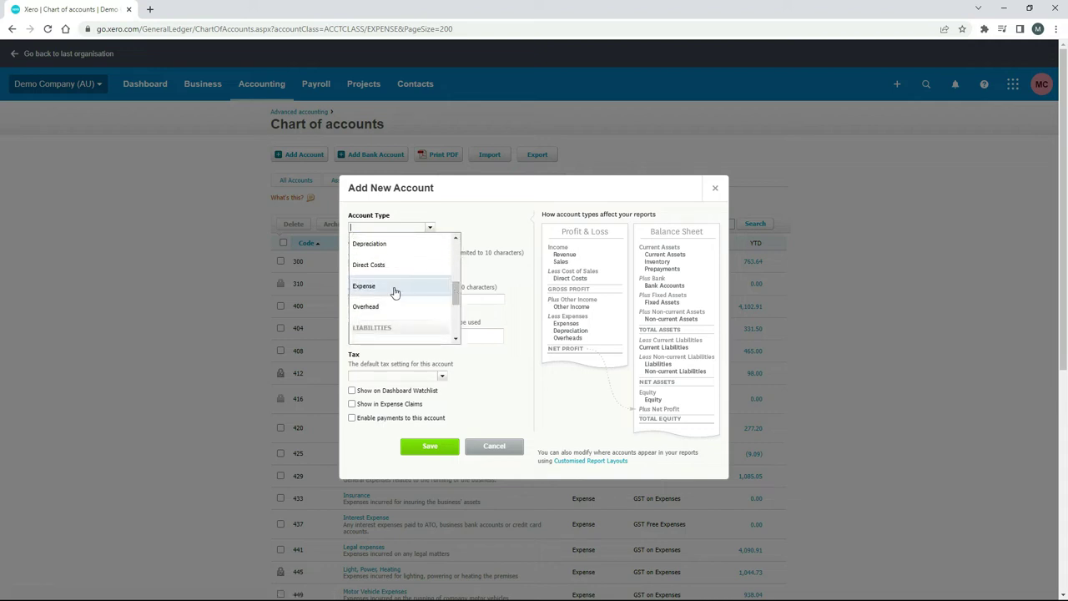
{"action": "left_click", "coordinate": [395, 292]}
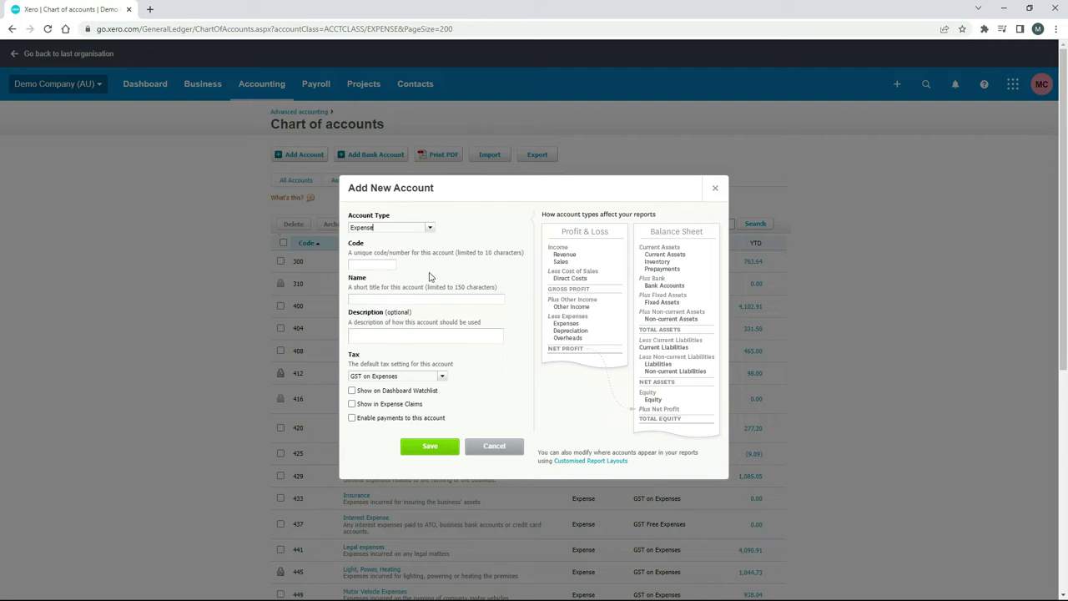
{"action": "left_click", "coordinate": [378, 264]}
{"action": "key", "text": "Tab"}
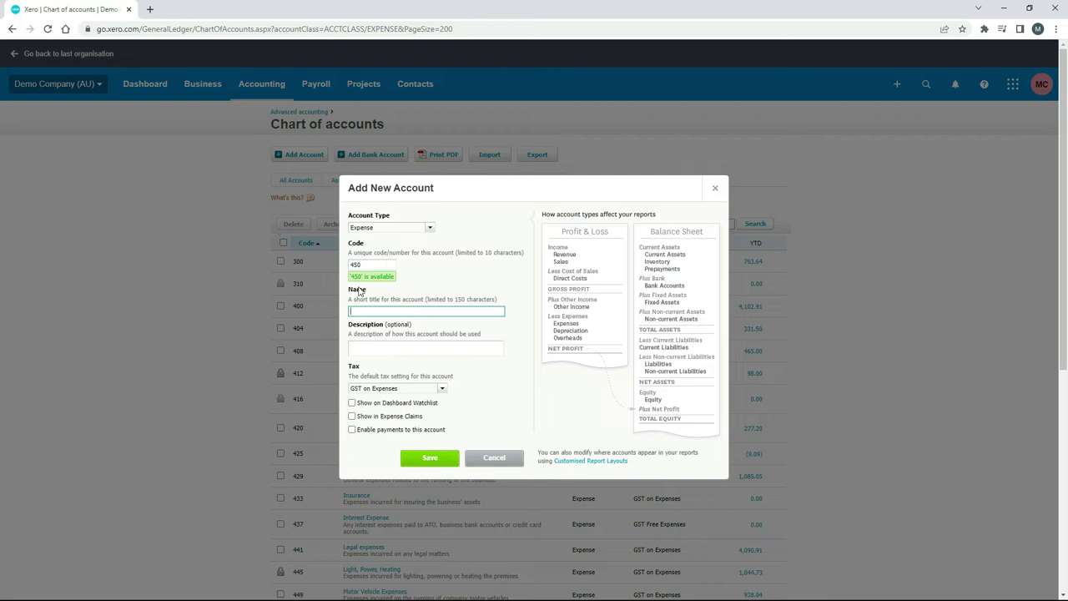
{"action": "left_click", "coordinate": [424, 286]}
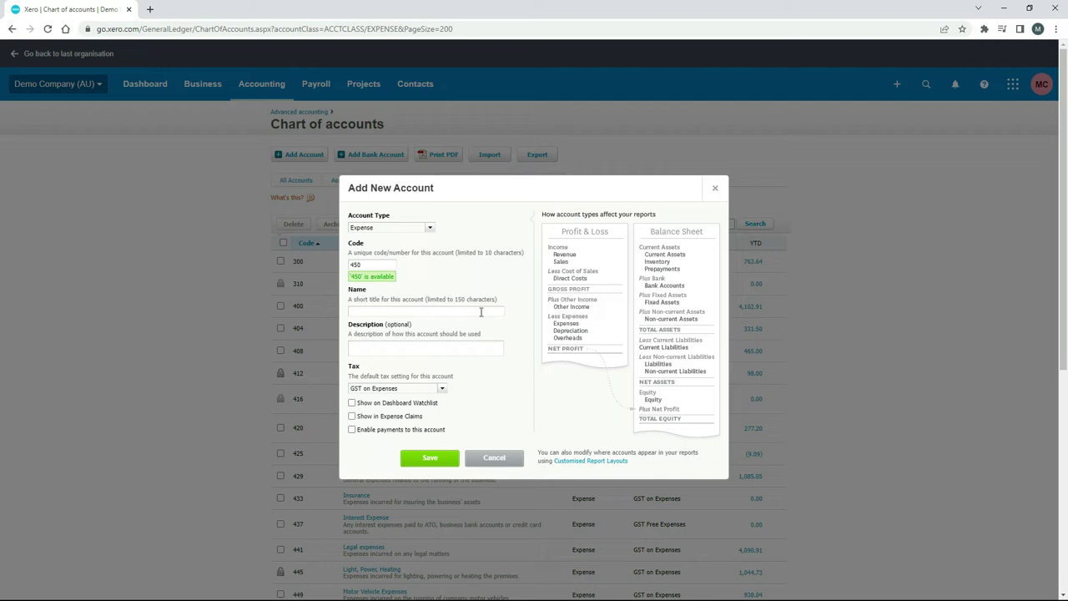
Name the account "Motor Vehicle Fuel" and describe it as "Fuel and oil for the company motor vehicles"
{"action": "left_click", "coordinate": [380, 311]}
{"action": "type", "text": "Motor Vehi"}
{"action": "left_click", "coordinate": [378, 325]}
{"action": "left_click", "coordinate": [389, 345]}
{"action": "type", "text": "Fuel and oil for the company m"}
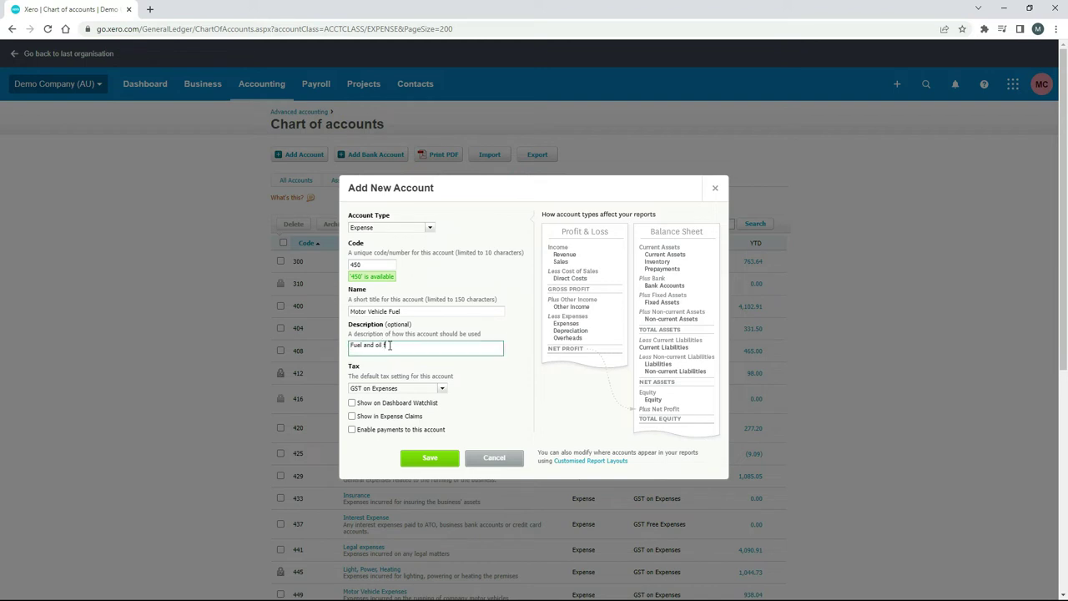
{"action": "left_click", "coordinate": [387, 364]}
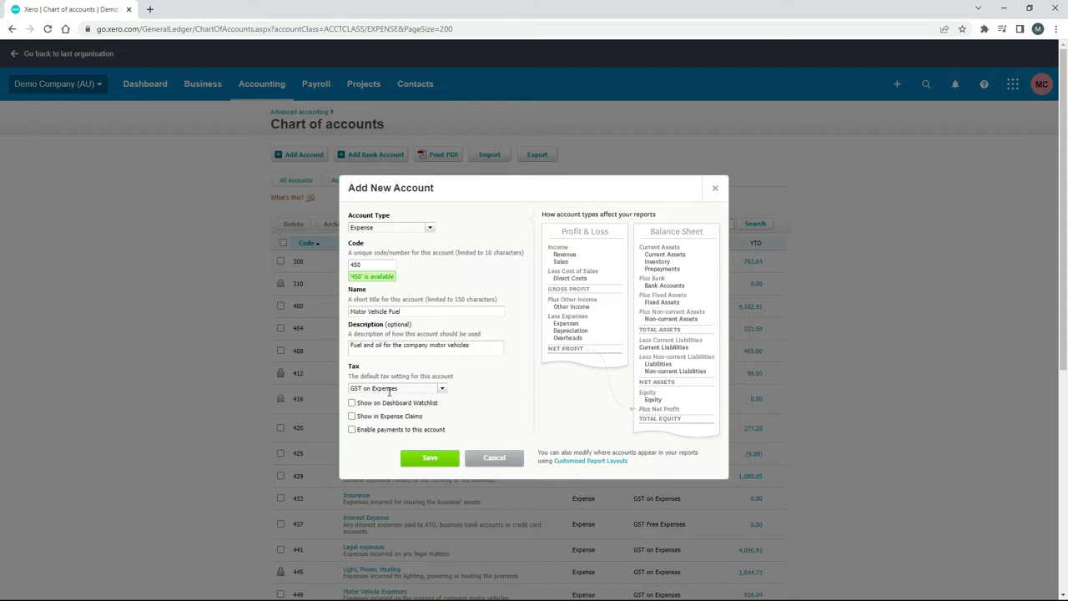
Choose GST on Expenses as the account's default tax and review the other tax choices without applying them
{"action": "left_click", "coordinate": [442, 390]}
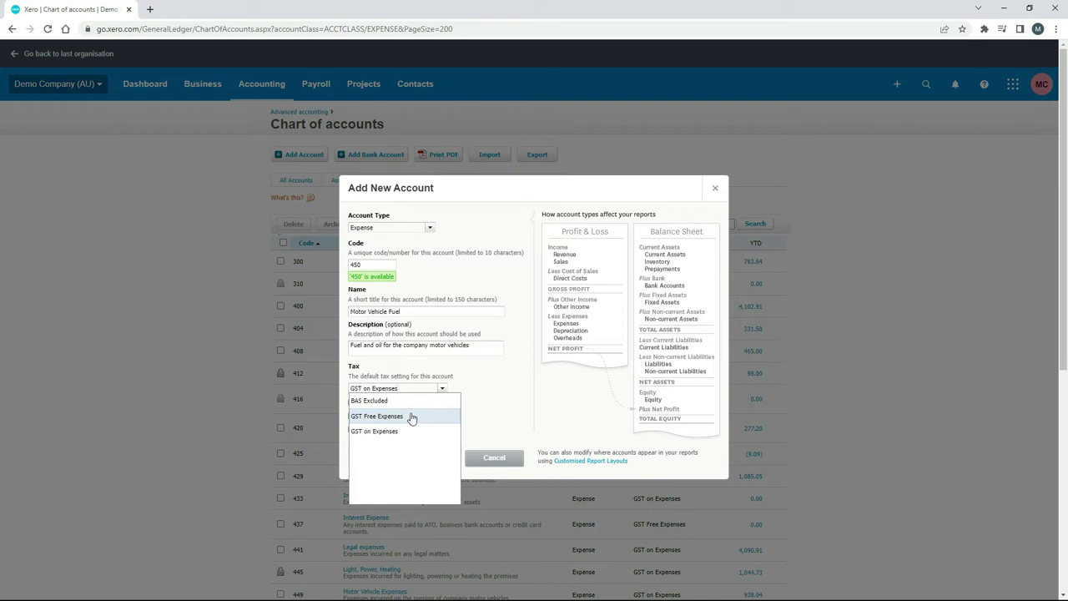
{"action": "left_click", "coordinate": [384, 431]}
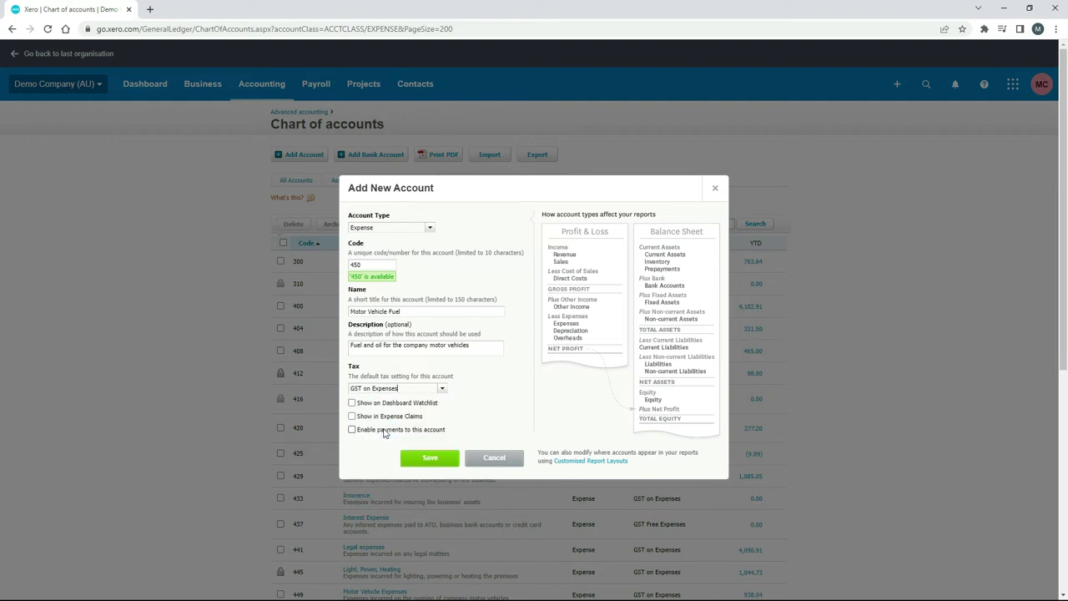
{"action": "left_click", "coordinate": [443, 391]}
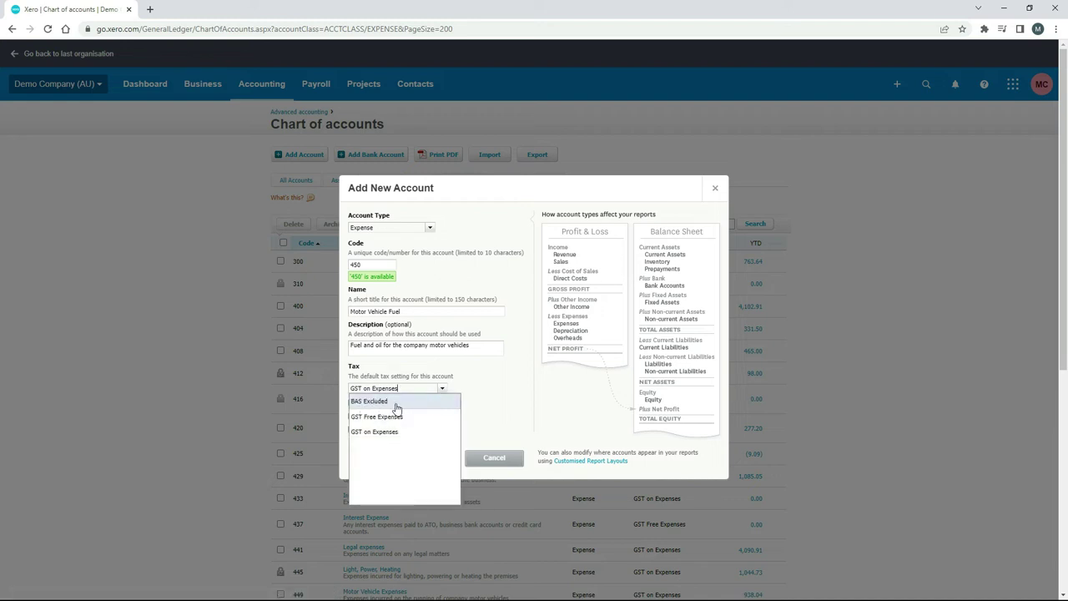
{"action": "left_click", "coordinate": [470, 391]}
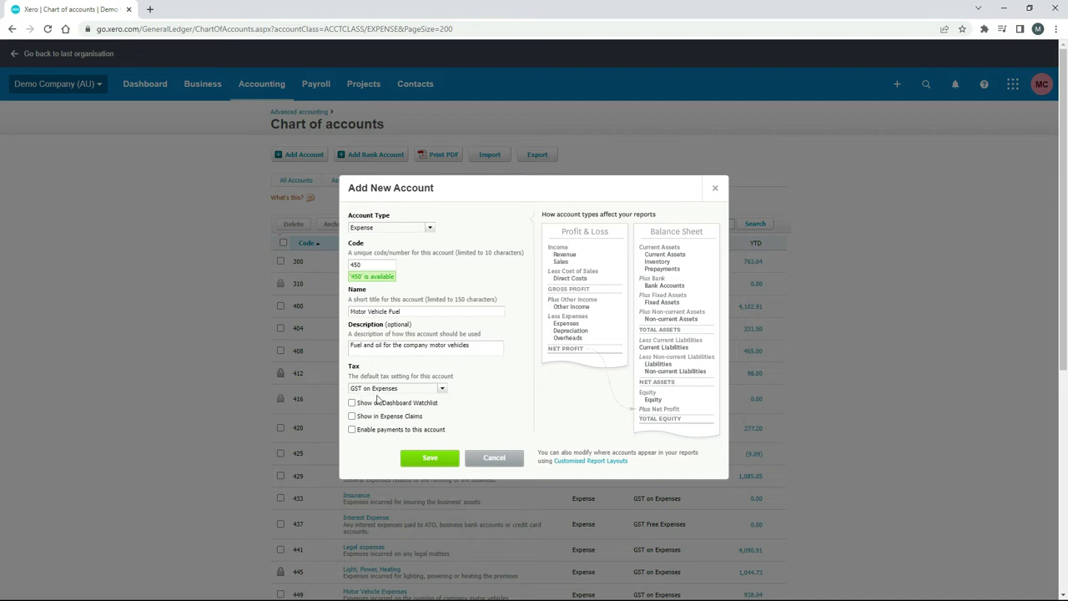
{"action": "left_click", "coordinate": [443, 390]}
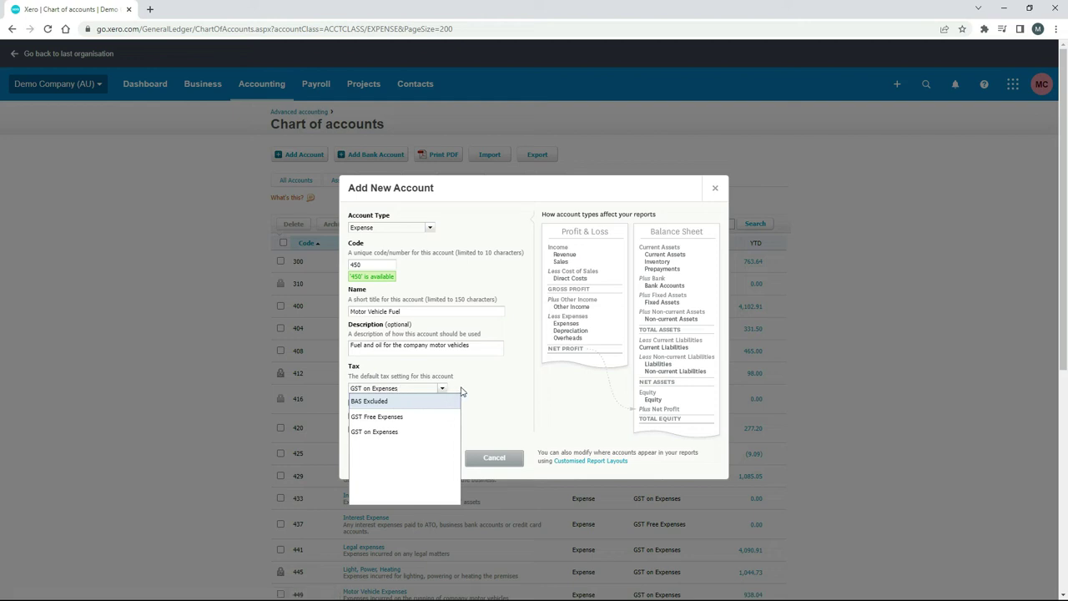
{"action": "left_click", "coordinate": [461, 391]}
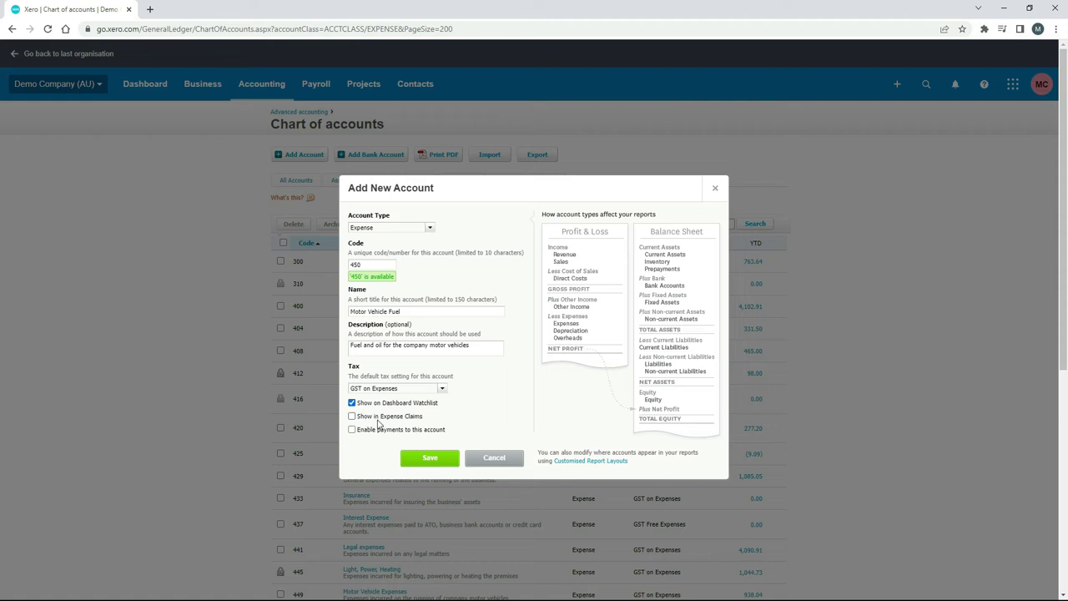
Show the account on the dashboard watchlist and in expense claims, and save it
{"action": "left_click", "coordinate": [353, 417]}
{"action": "left_click", "coordinate": [430, 459]}
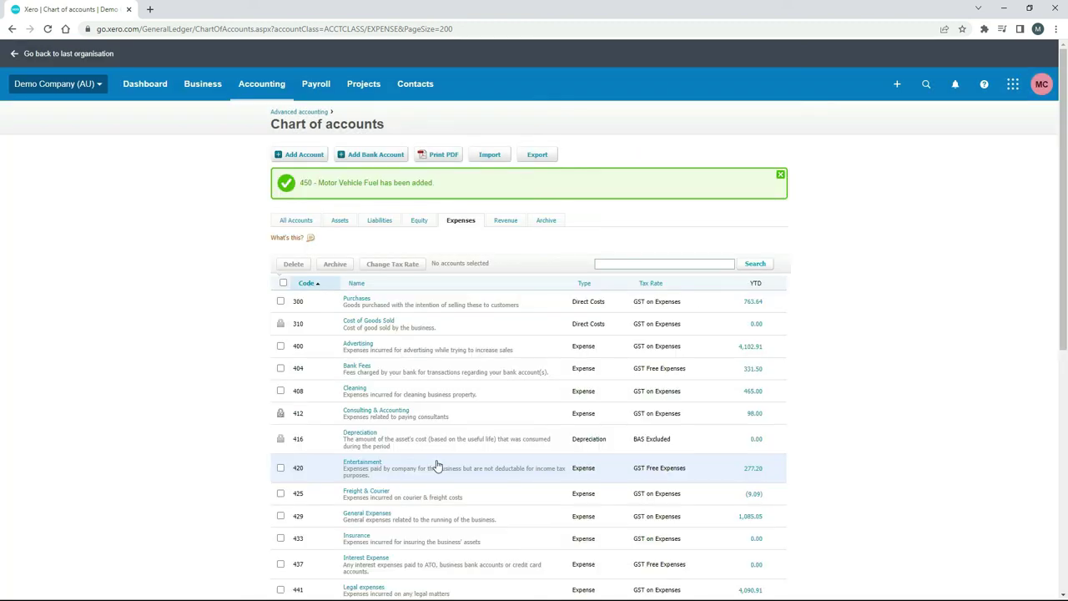
Check the Motor Vehicle Fuel account in the expense list and return to the dashboard
{"action": "scroll", "coordinate": [2, 227], "scroll_direction": "down", "scroll_amount": 3}
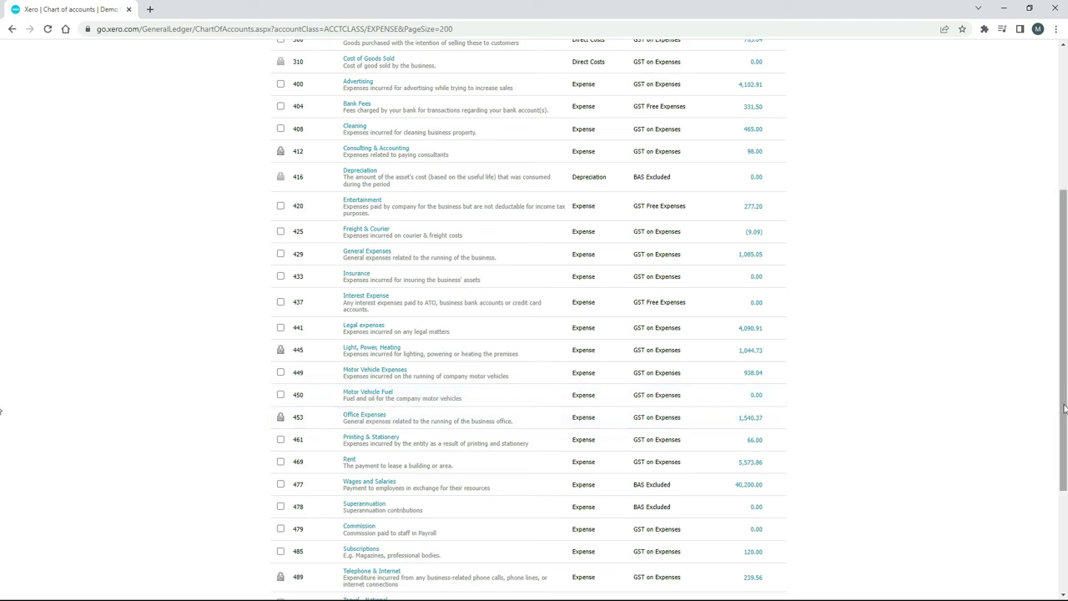
{"action": "scroll", "coordinate": [1064, 409], "scroll_direction": "up", "scroll_amount": 3}
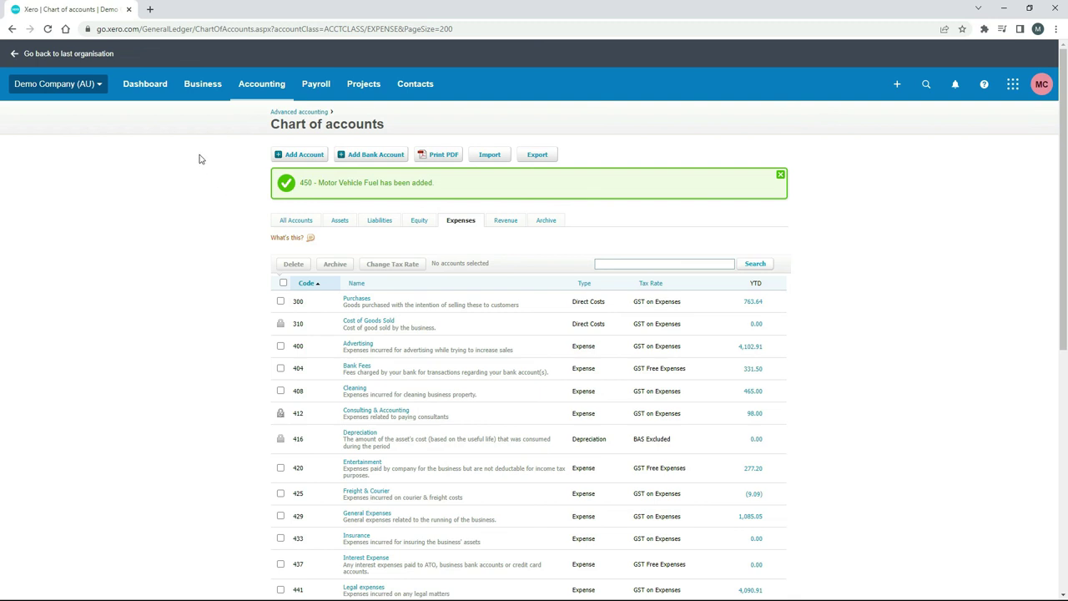
{"action": "left_click", "coordinate": [154, 88]}
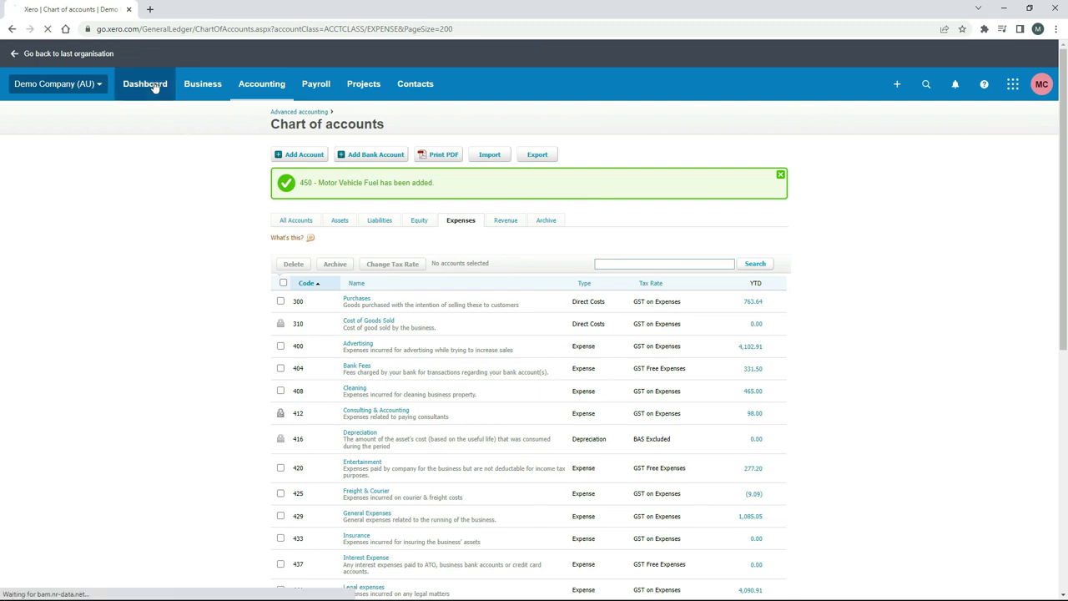